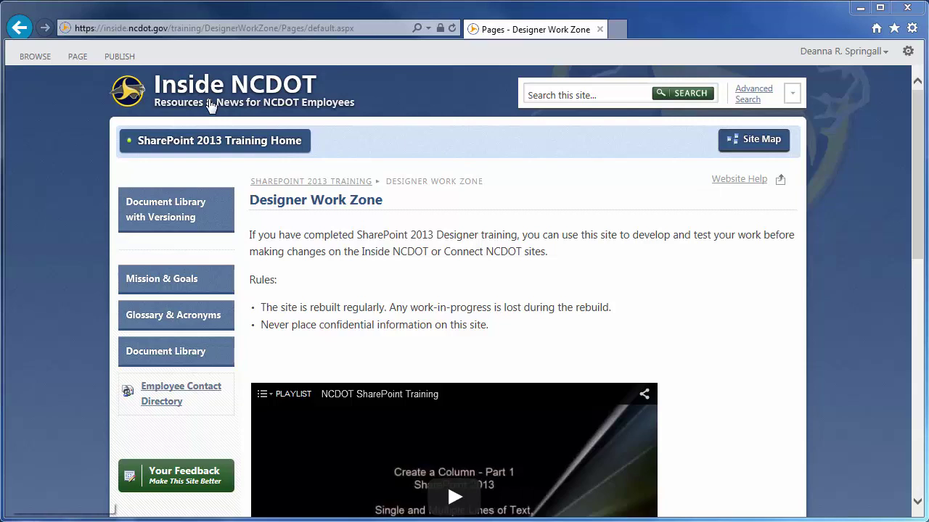
Create a new page named 'Class Schedule' in the Designer Work Zone site
{"action": "left_click", "coordinate": [78, 58]}
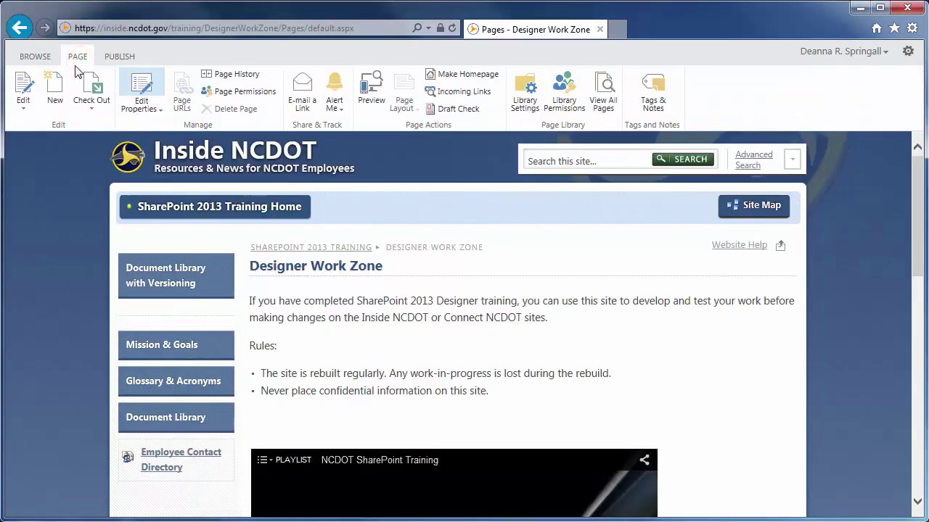
{"action": "left_click", "coordinate": [59, 87]}
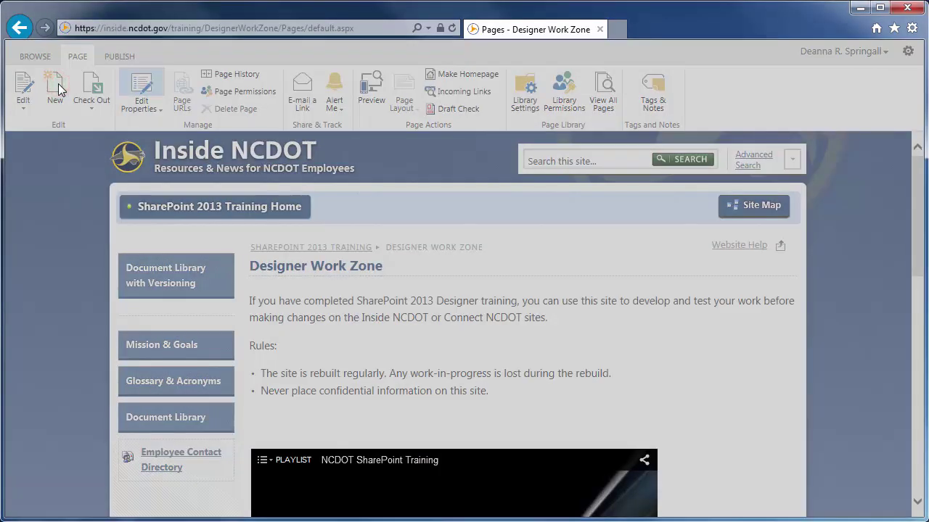
{"action": "type", "text": "Class Schedule"}
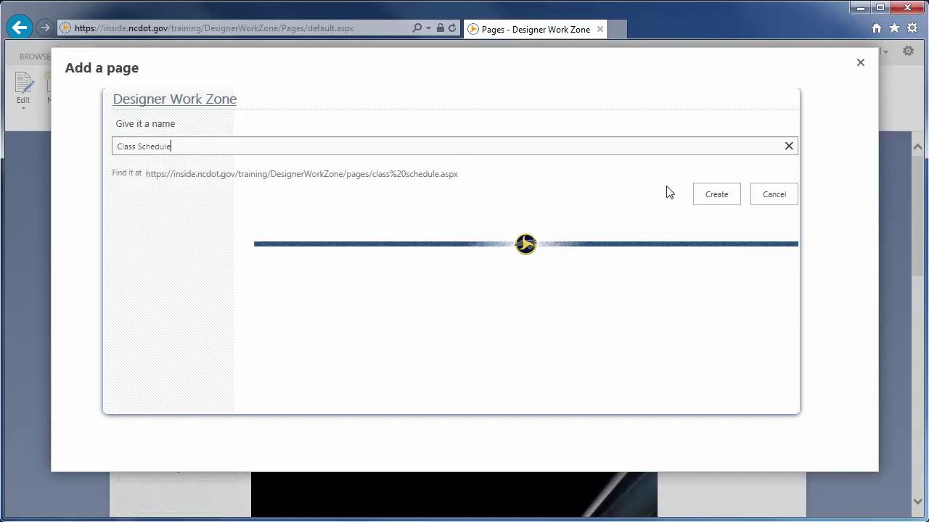
{"action": "left_click", "coordinate": [715, 195]}
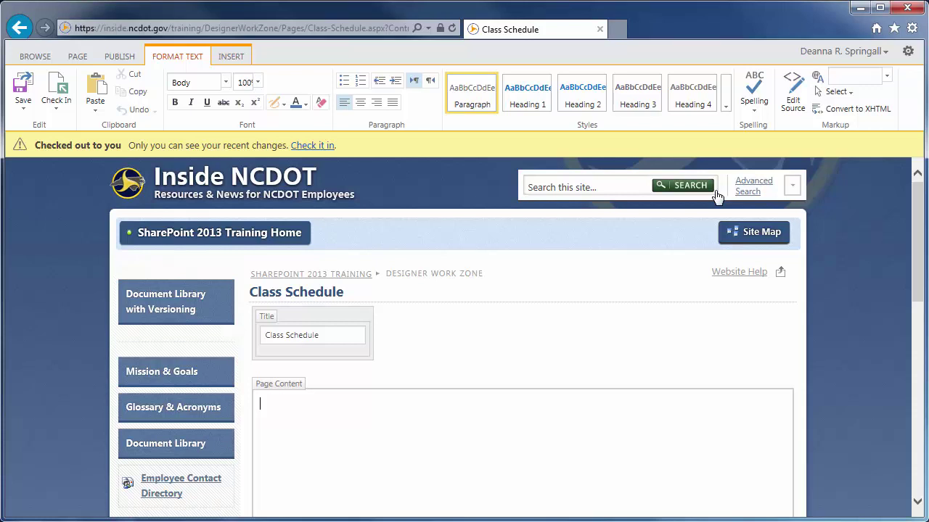
Apply the Welcome Page 'Blank Web Part page' layout and scroll to review its web part zones
{"action": "left_click", "coordinate": [75, 58]}
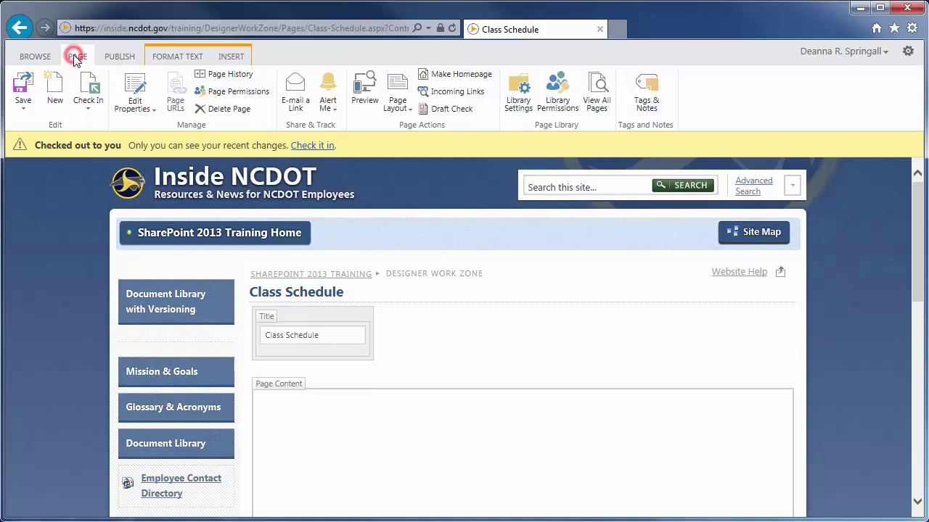
{"action": "left_click", "coordinate": [399, 90]}
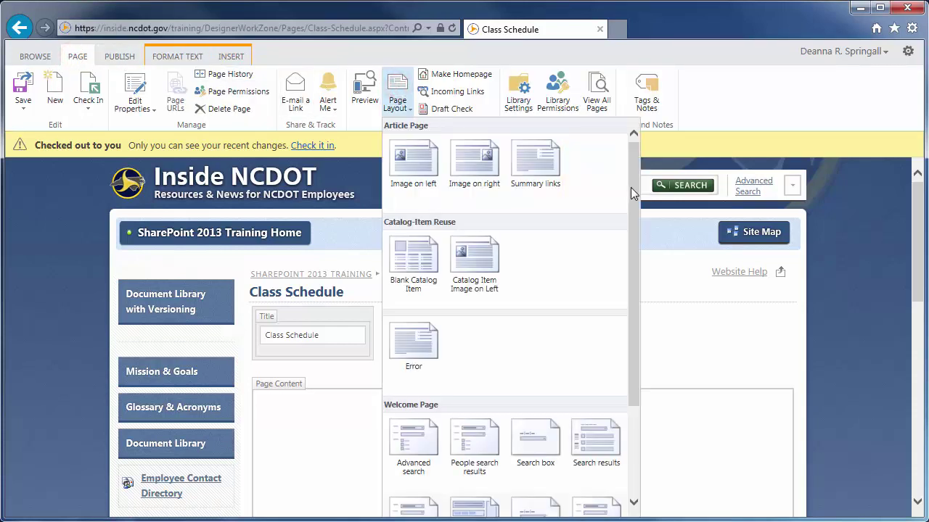
{"action": "left_click_drag", "start_coordinate": [631, 191], "coordinate": [630, 269]}
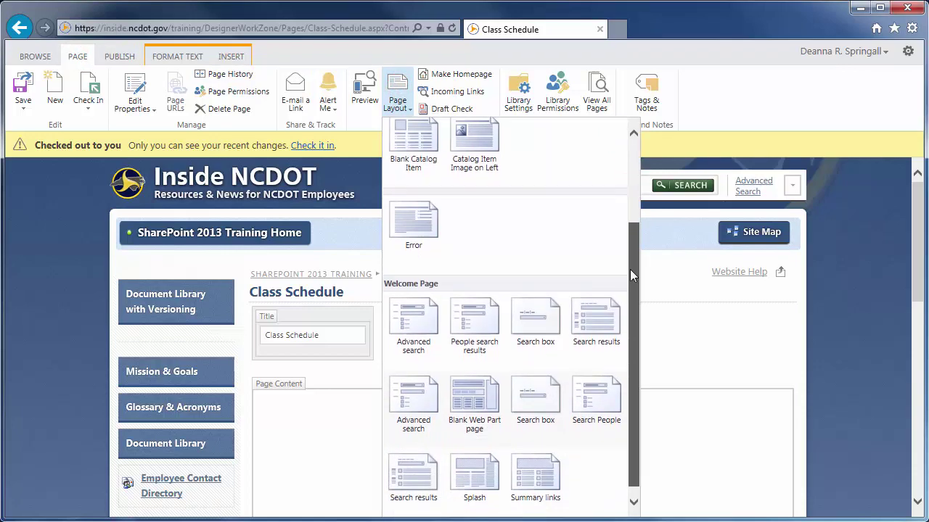
{"action": "left_click", "coordinate": [479, 385]}
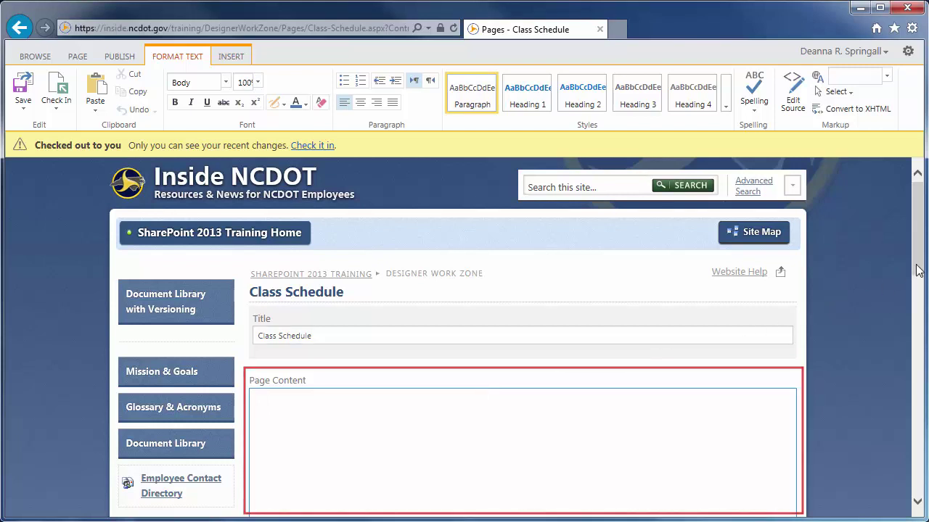
{"action": "left_click_drag", "start_coordinate": [918, 270], "coordinate": [914, 428]}
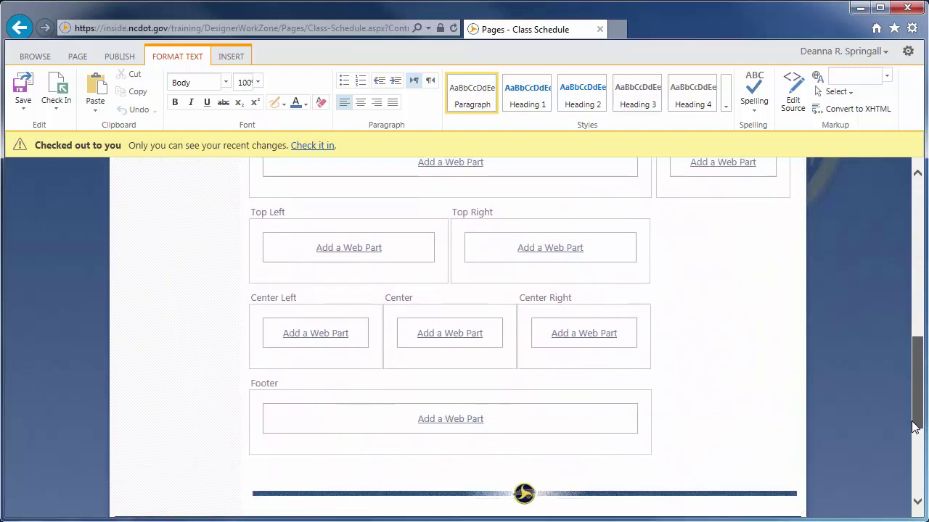
{"action": "left_click_drag", "start_coordinate": [914, 428], "coordinate": [921, 250]}
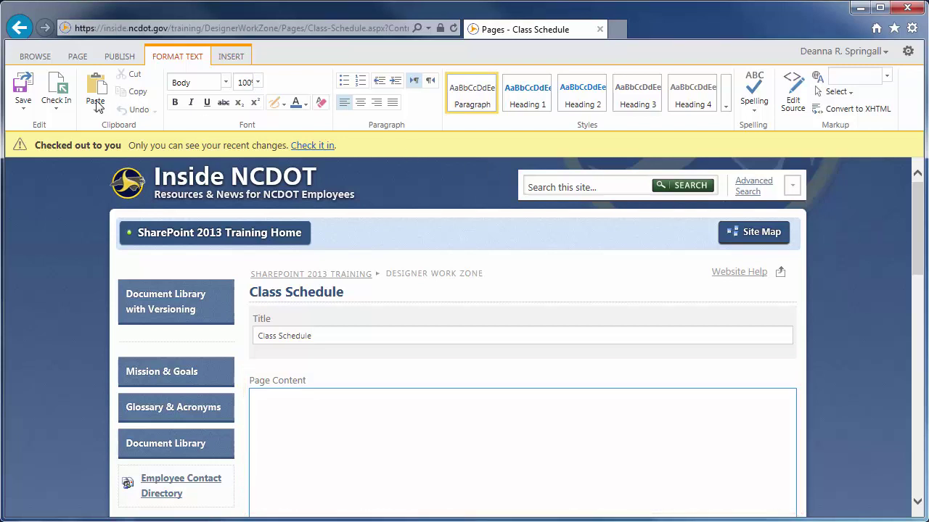
Save the page, check it in with comment 'Created the demo page', and publish it
{"action": "left_click", "coordinate": [24, 86]}
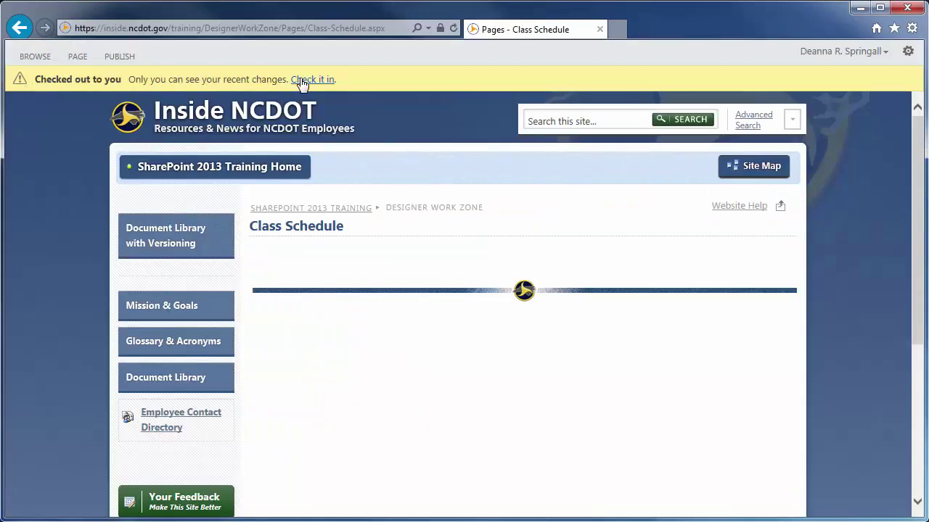
{"action": "left_click", "coordinate": [303, 80]}
{"action": "type", "text": "Created the demo page"}
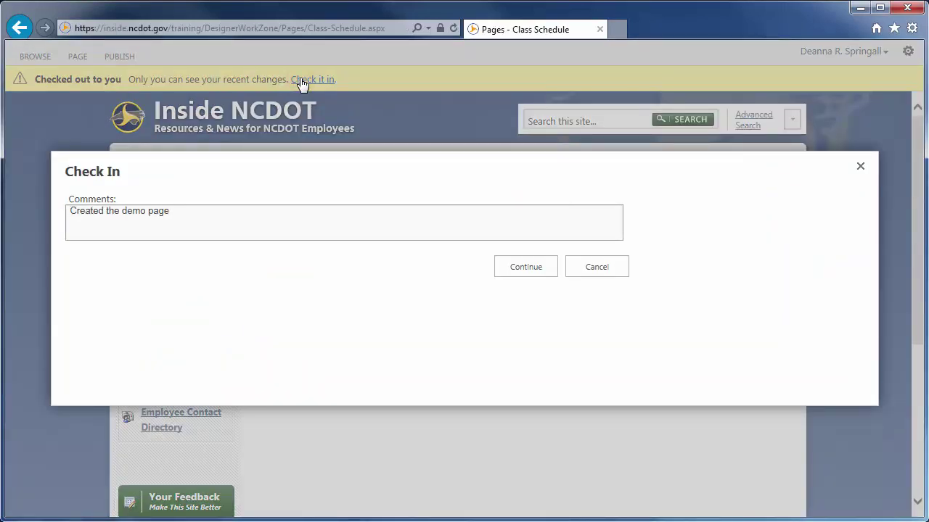
{"action": "left_click", "coordinate": [525, 267]}
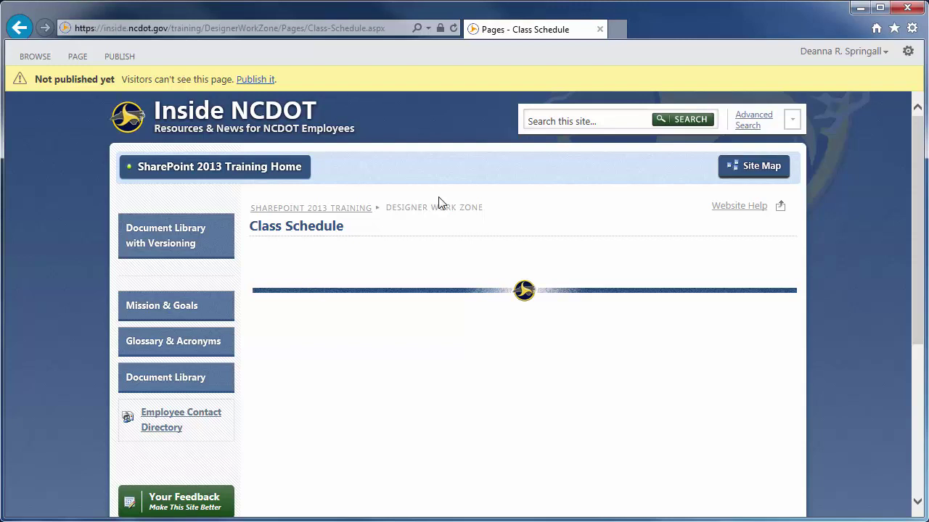
{"action": "left_click", "coordinate": [255, 79]}
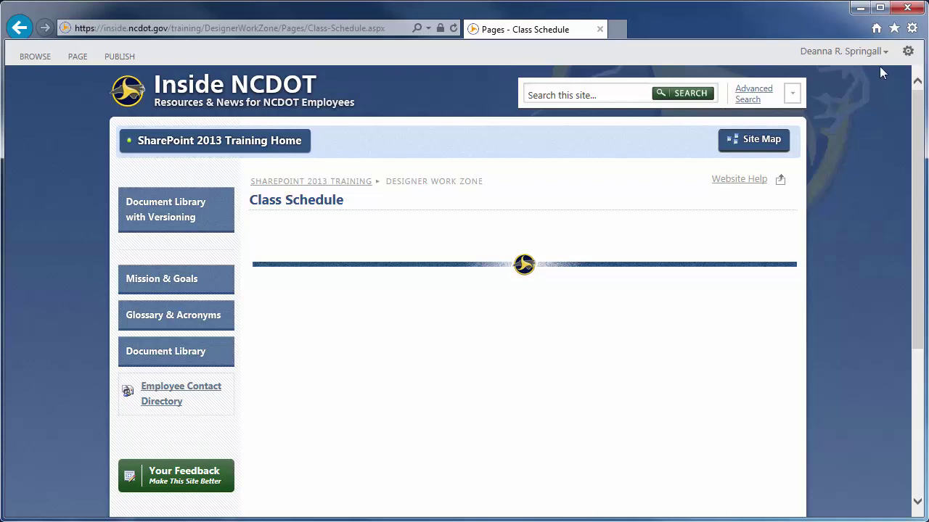
Go to Site contents and open the Pages library showing the new Class-Schedule page
{"action": "left_click", "coordinate": [907, 52]}
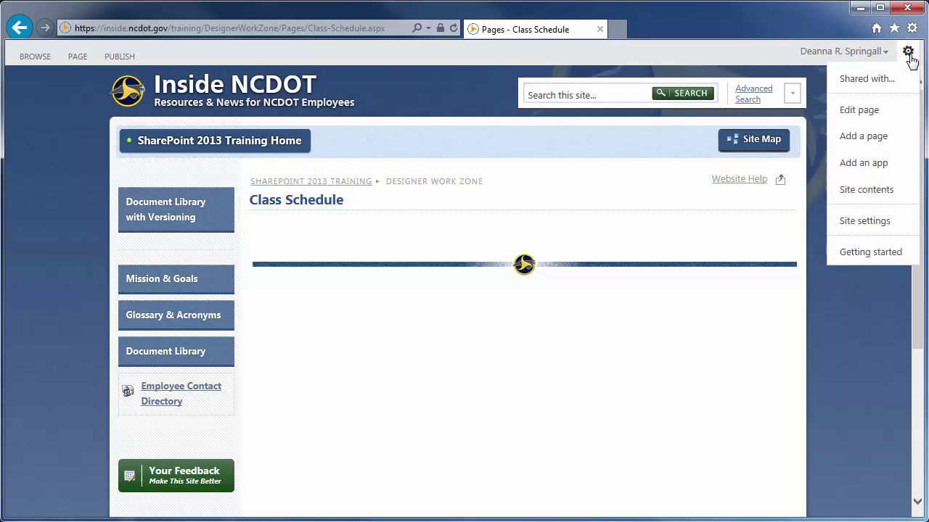
{"action": "left_click", "coordinate": [867, 190]}
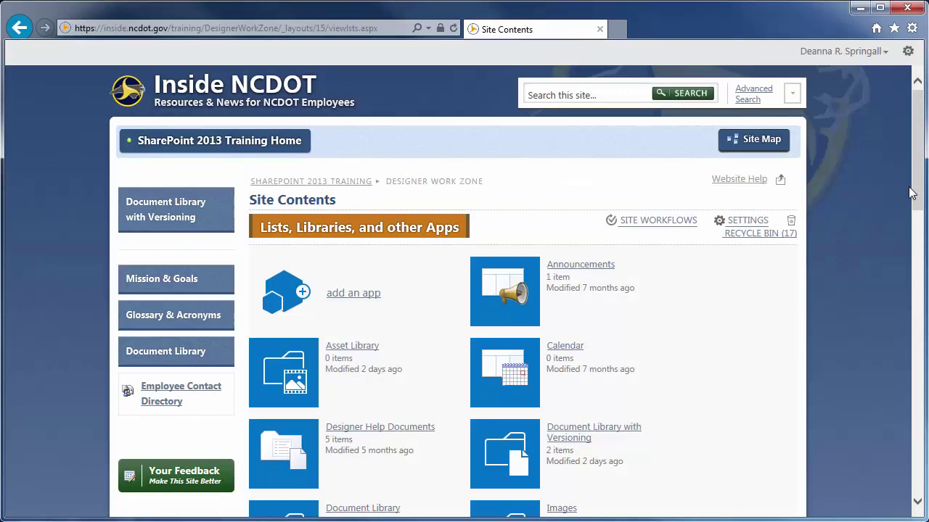
{"action": "left_click_drag", "start_coordinate": [911, 193], "coordinate": [913, 327]}
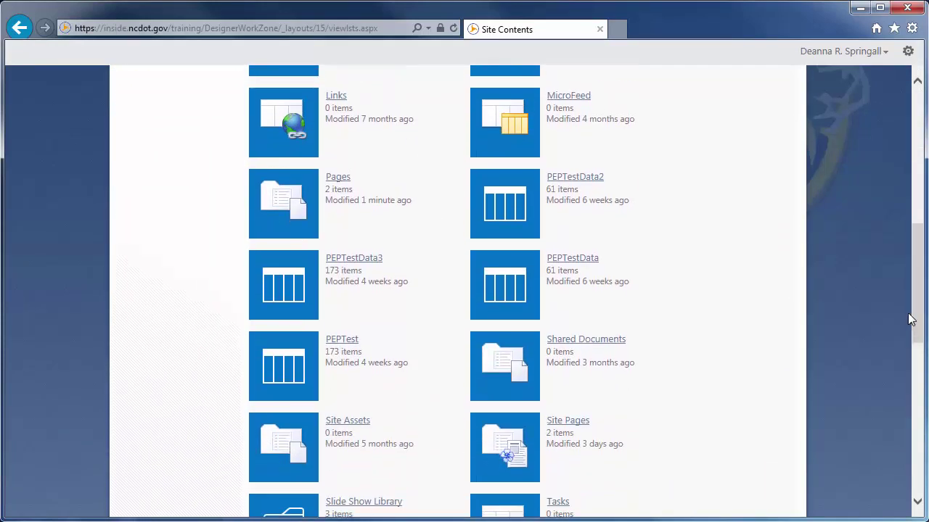
{"action": "left_click", "coordinate": [302, 177]}
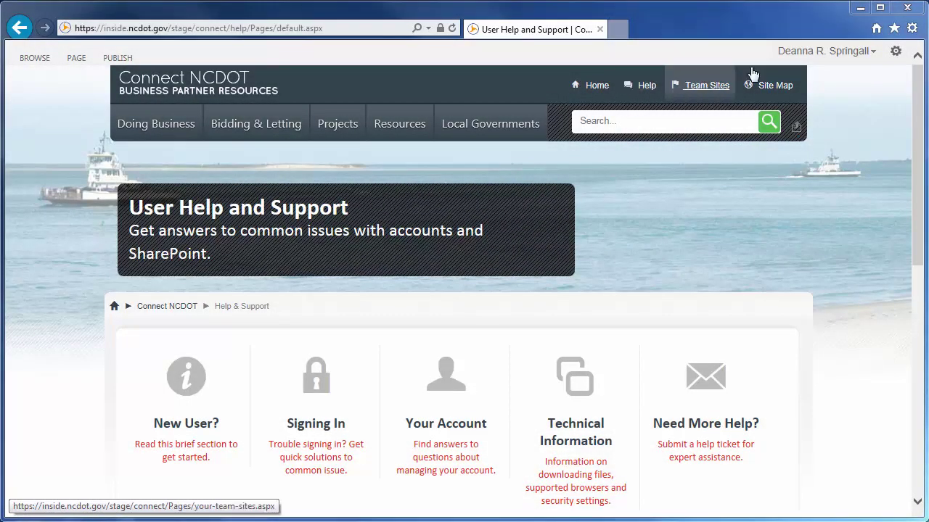
Add a page named 'Class Schedule' to the Connect NCDOT Help & Support site
{"action": "left_click", "coordinate": [897, 52]}
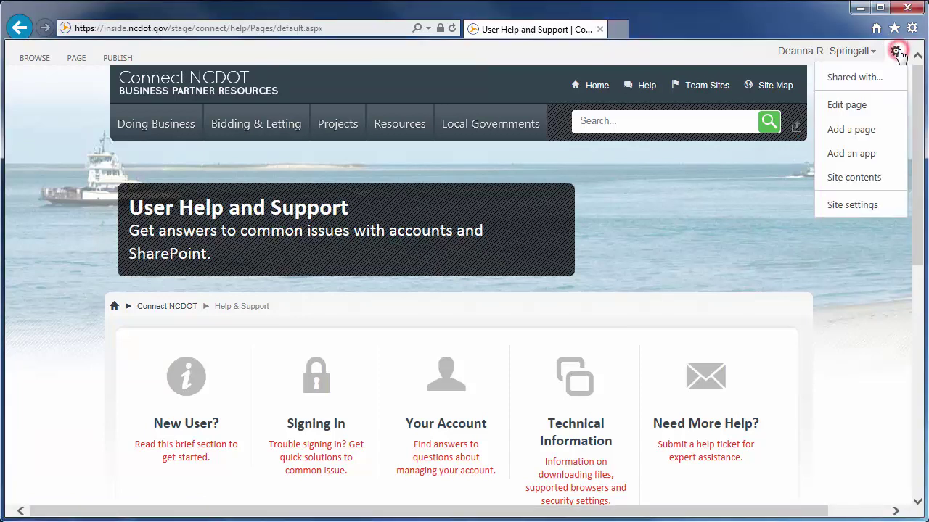
{"action": "left_click", "coordinate": [856, 136]}
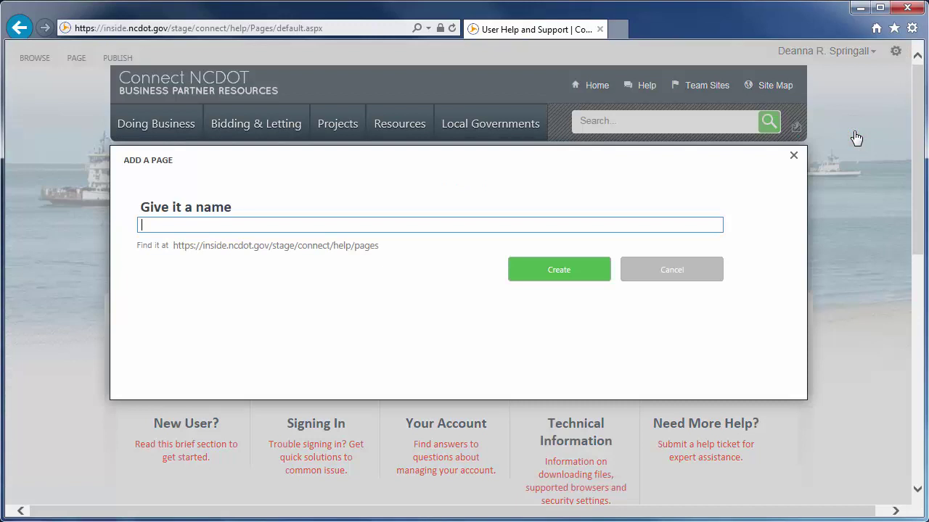
{"action": "type", "text": "Class Schedule"}
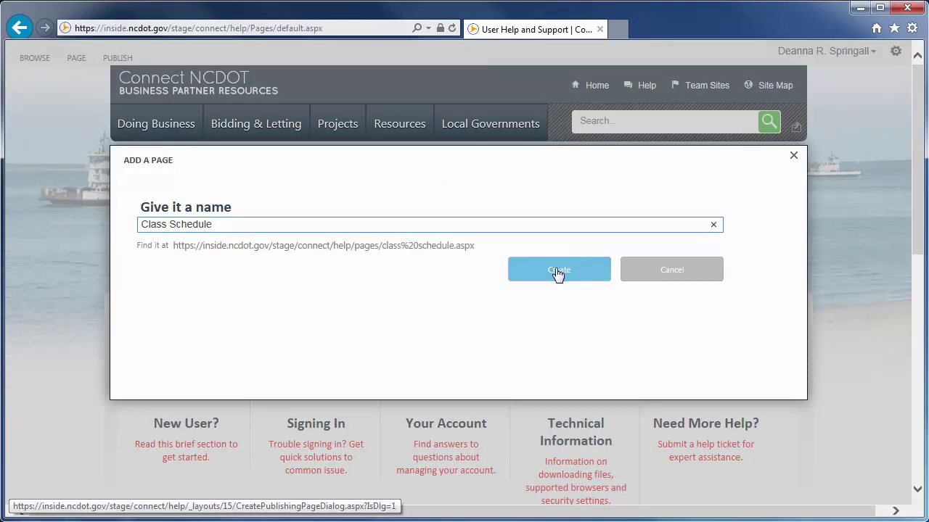
{"action": "left_click", "coordinate": [557, 272]}
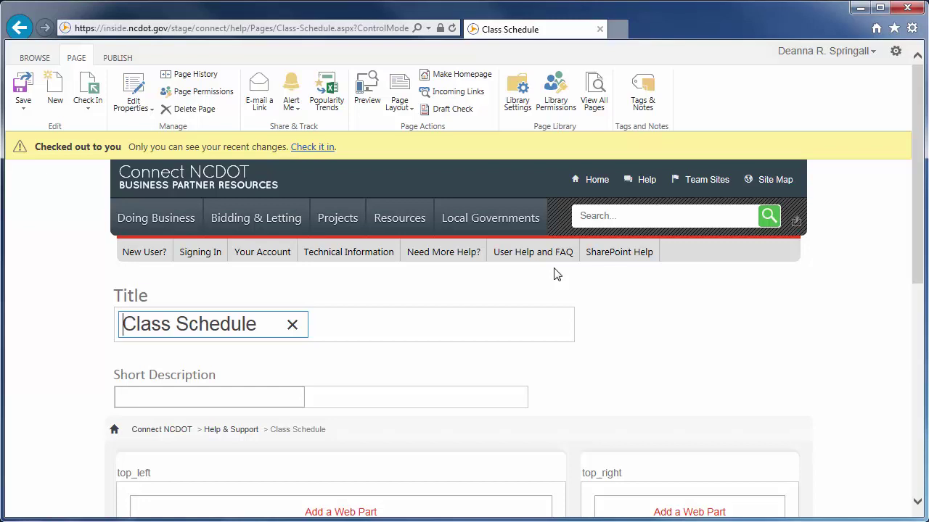
Apply the Connect-Content-66_33-Top-Wide-Bottom layout and scroll through its six empty zones
{"action": "left_click", "coordinate": [407, 90]}
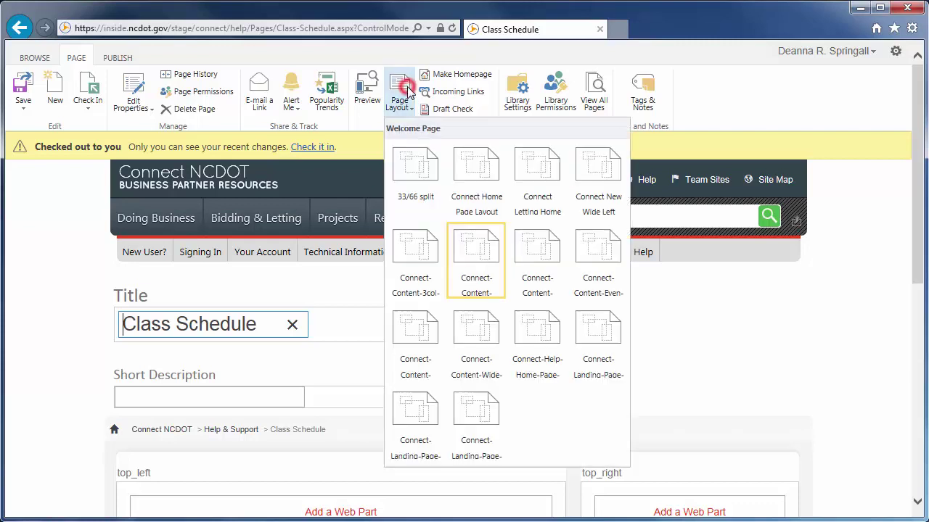
{"action": "left_click", "coordinate": [469, 243]}
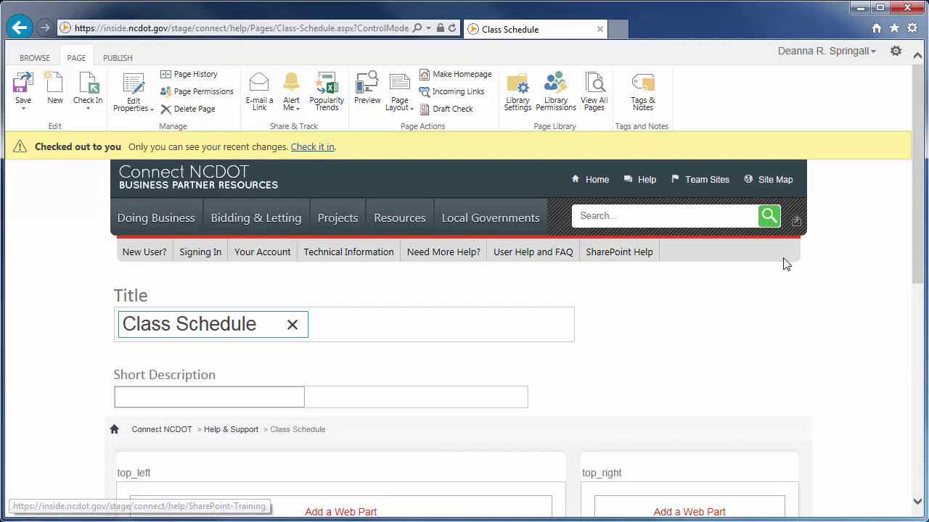
{"action": "left_click", "coordinate": [915, 262]}
{"action": "left_click_drag", "start_coordinate": [915, 261], "coordinate": [911, 424]}
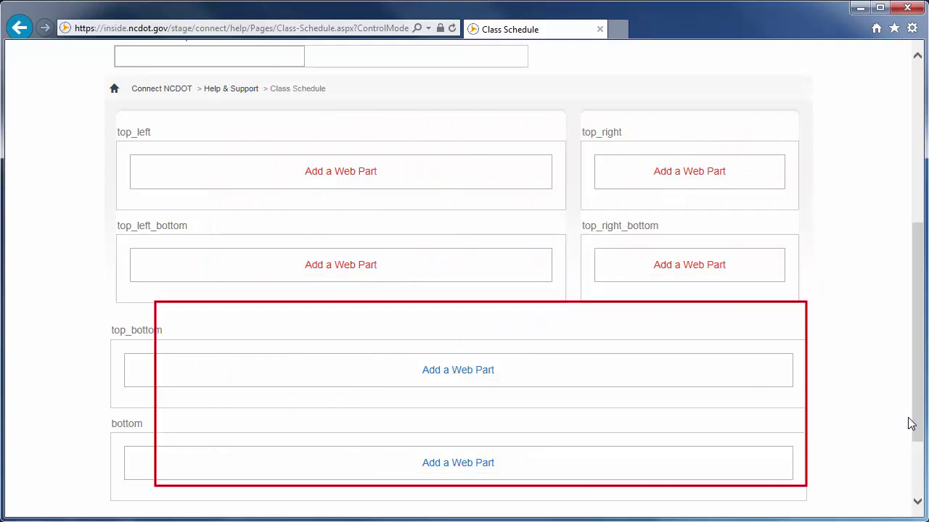
{"action": "scroll", "coordinate": [916, 424], "scroll_direction": "up", "scroll_amount": 5}
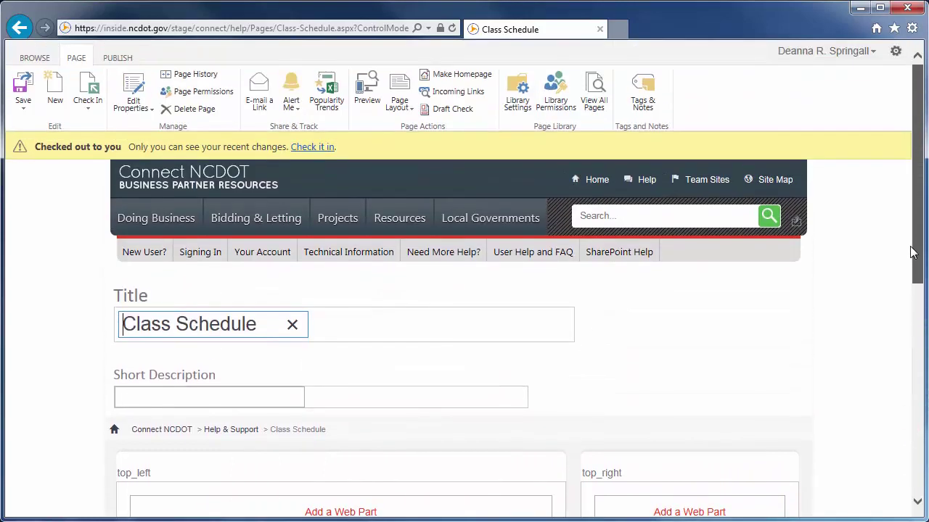
Enter 'page for a class schedule' as the page's Short Description
{"action": "left_click", "coordinate": [298, 396]}
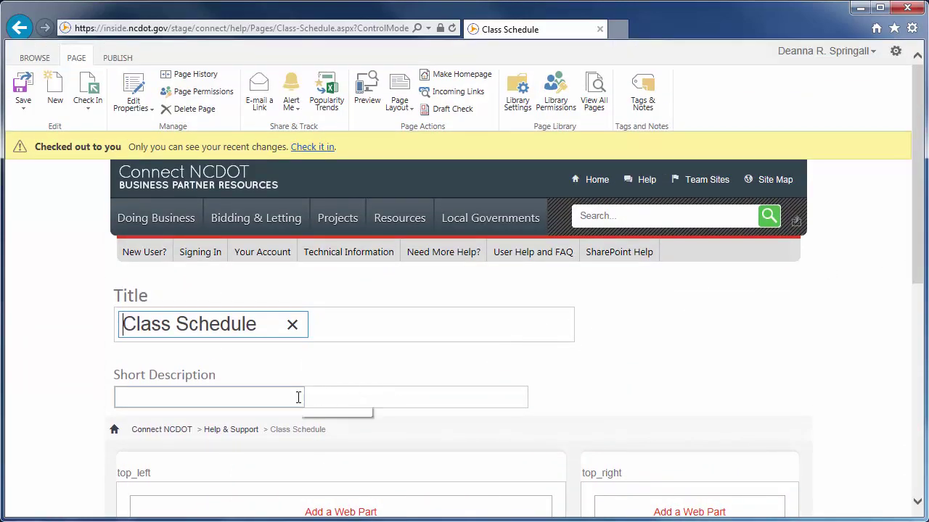
{"action": "type", "text": "page for a class schedule"}
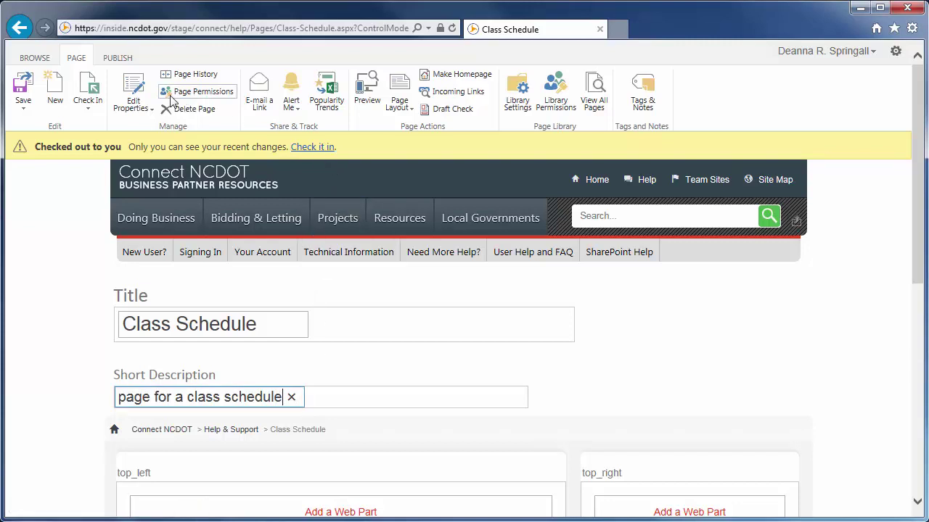
Check in the Connect NCDOT Class Schedule page with comment 'Created the demo page'
{"action": "left_click", "coordinate": [85, 100]}
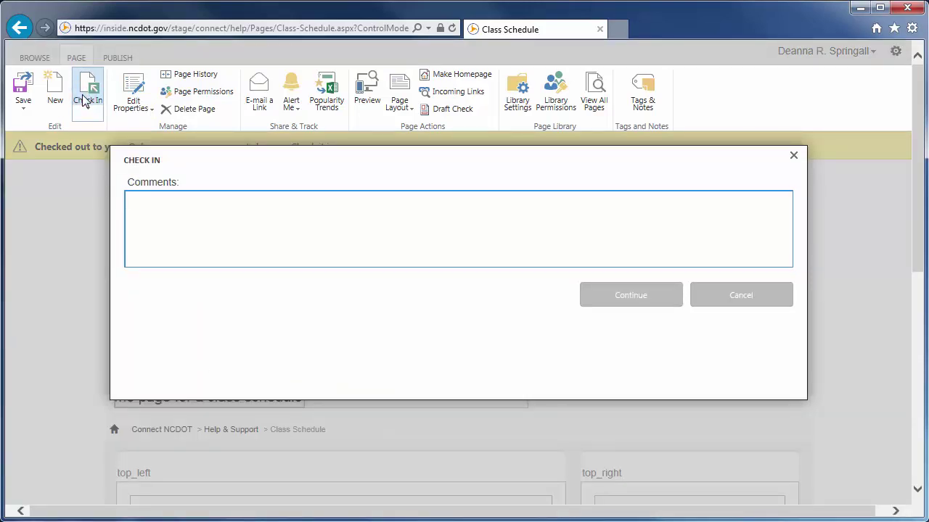
{"action": "type", "text": "Created the demo page"}
{"action": "left_click", "coordinate": [632, 297]}
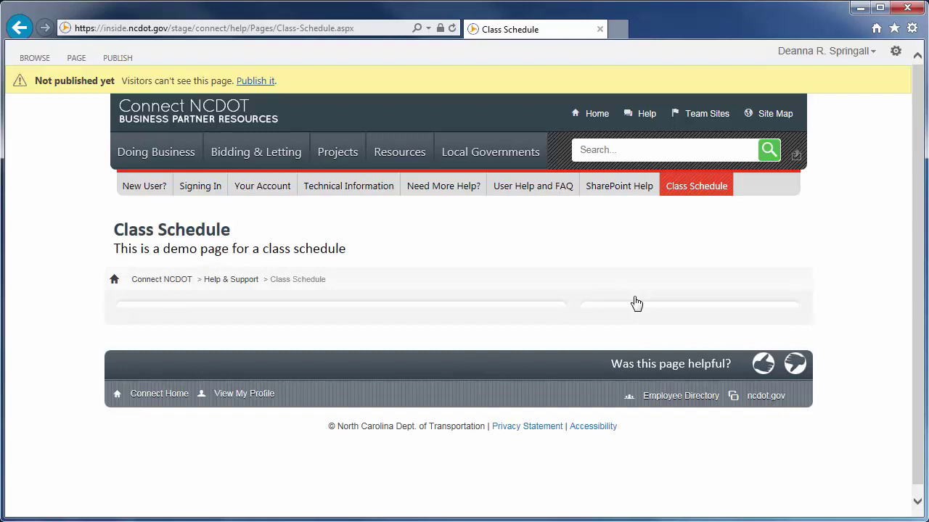
Bring up the PUBLISH tab's publishing options for the Class Schedule page
{"action": "left_click", "coordinate": [120, 60]}
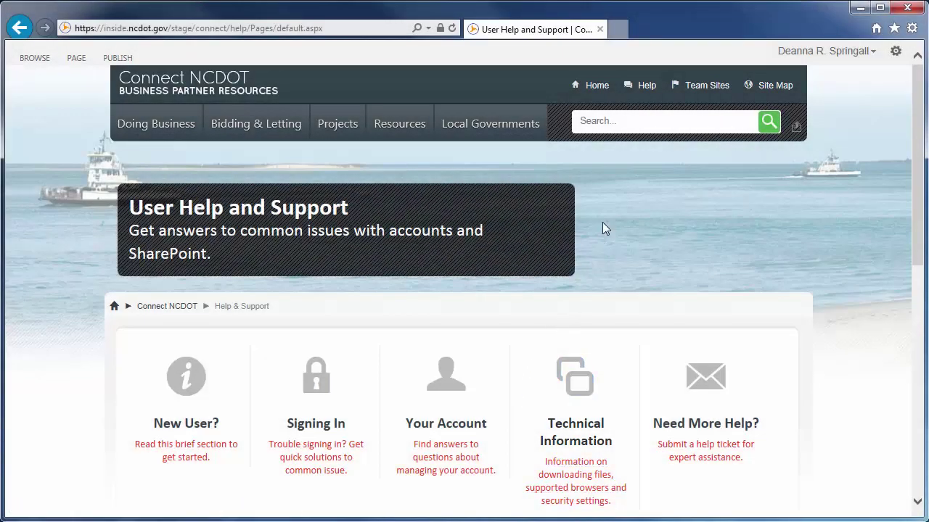
Open the Help & Support Pages library and list the available New Document page types
{"action": "left_click", "coordinate": [896, 51]}
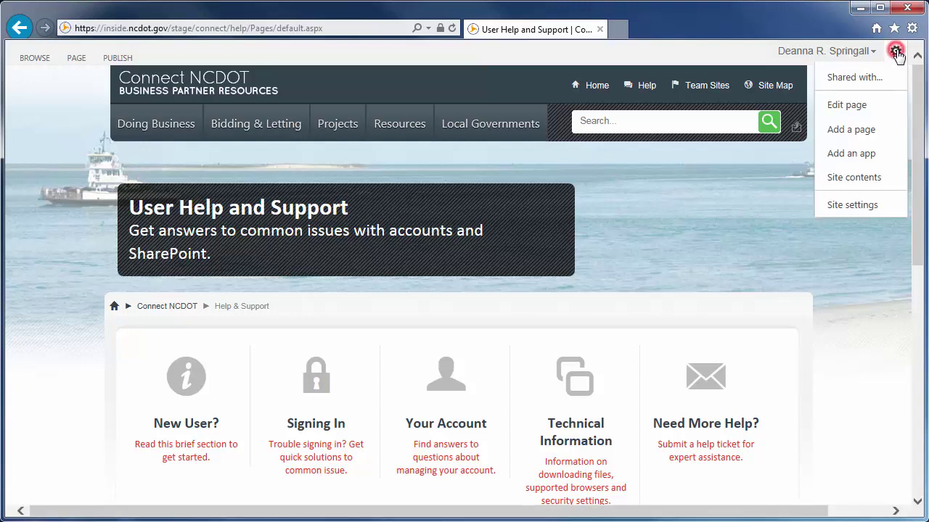
{"action": "left_click", "coordinate": [875, 177]}
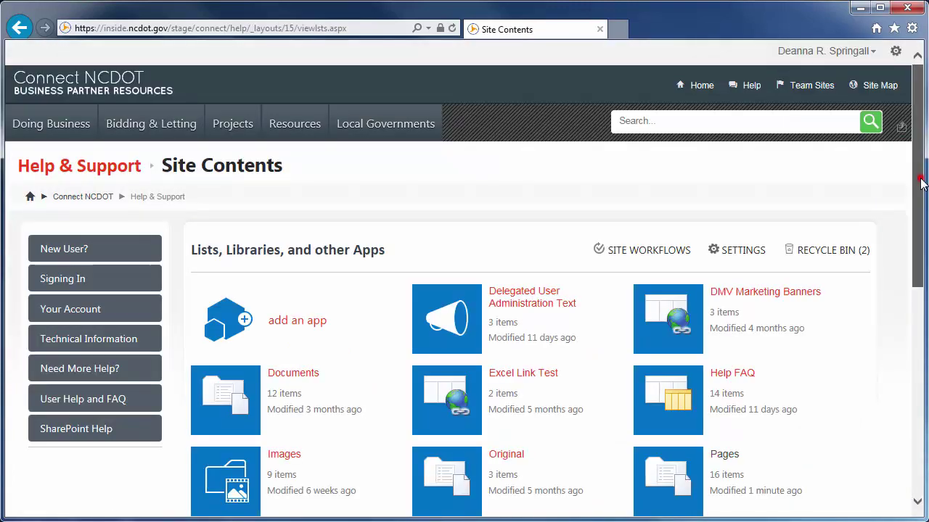
{"action": "left_click_drag", "start_coordinate": [920, 183], "coordinate": [921, 262]}
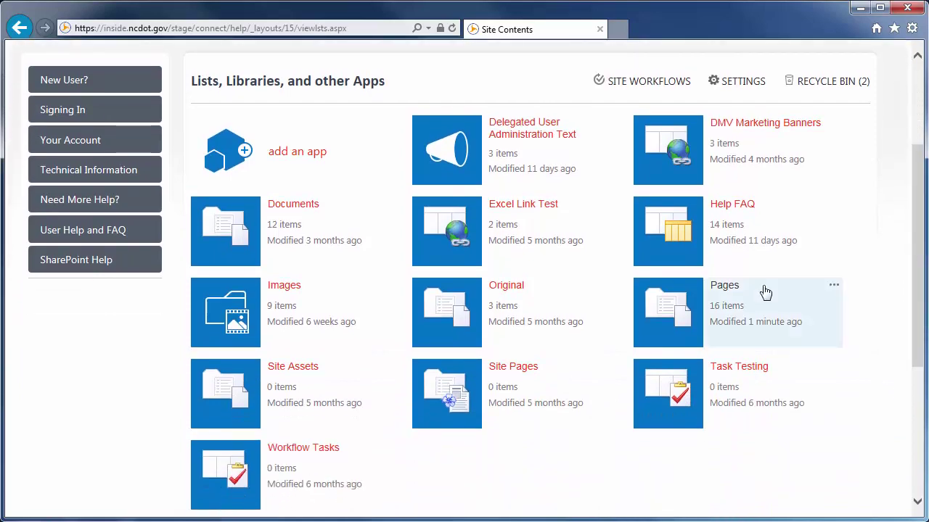
{"action": "left_click", "coordinate": [678, 308]}
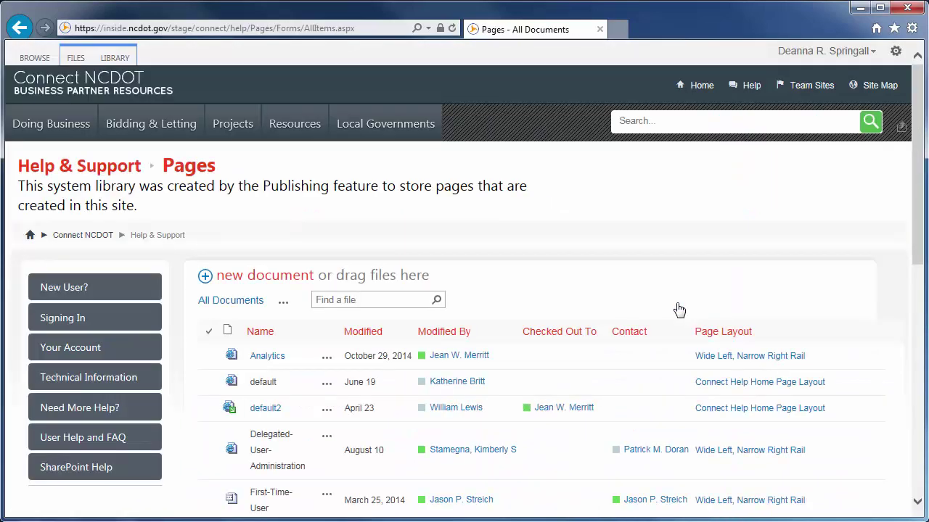
{"action": "left_click", "coordinate": [77, 58]}
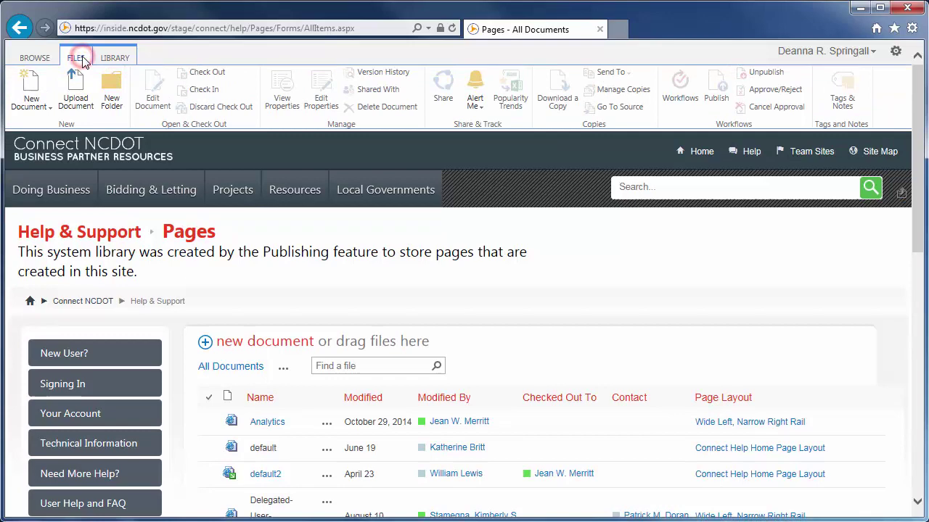
{"action": "left_click", "coordinate": [42, 109]}
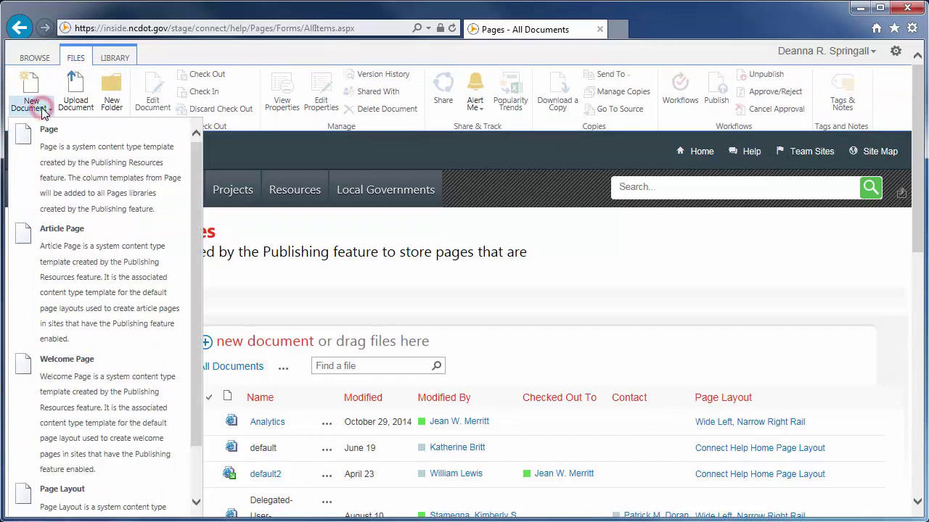
Create page 'Class Schedule 2', described 'This is a demo page for a class schedule', using Connect-Content-Wide-Top-Wide-Bottom.aspx
{"action": "left_click", "coordinate": [67, 412]}
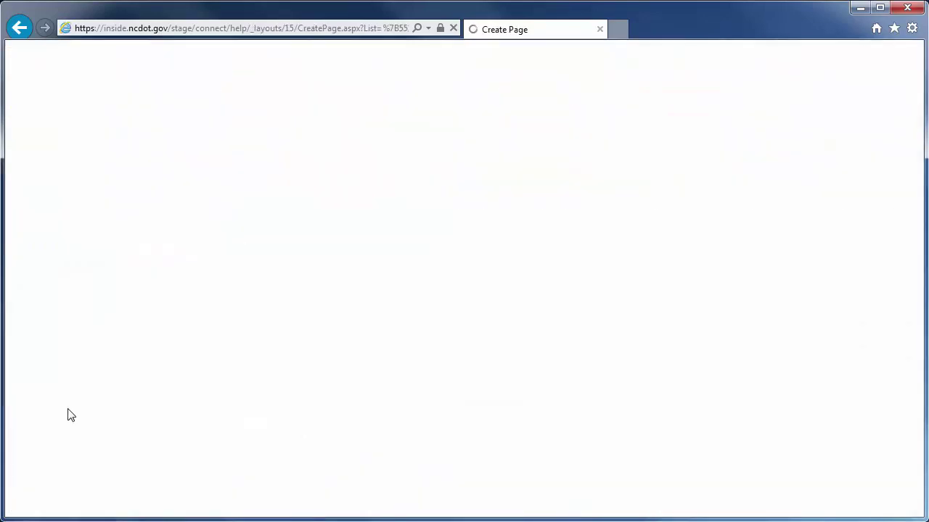
{"action": "type", "text": "Class Schedule 2"}
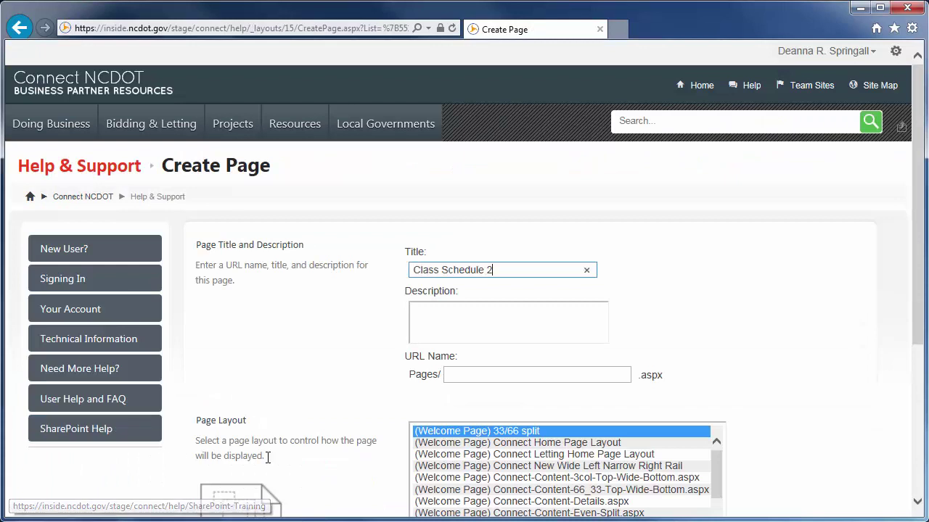
{"action": "left_click", "coordinate": [452, 316]}
{"action": "type", "text": "This is a demo page for a class schedule"}
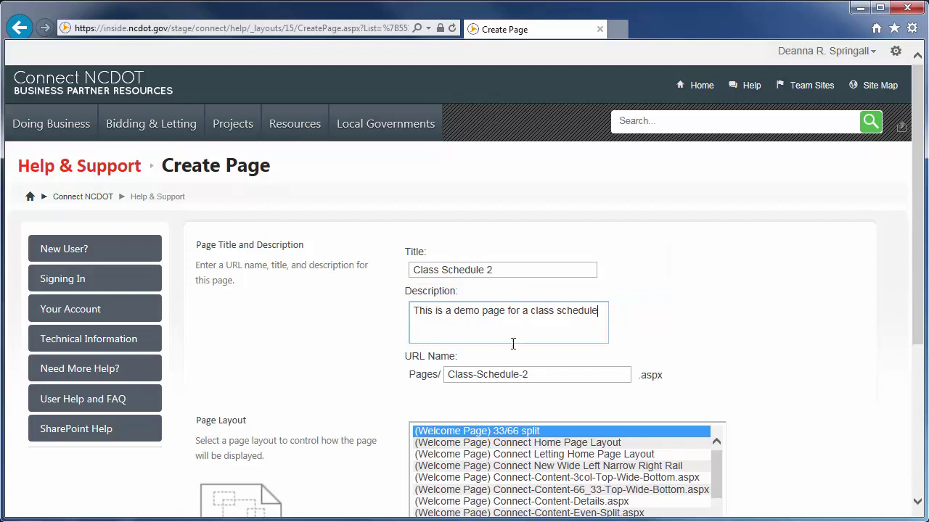
{"action": "left_click_drag", "start_coordinate": [715, 460], "coordinate": [715, 486]}
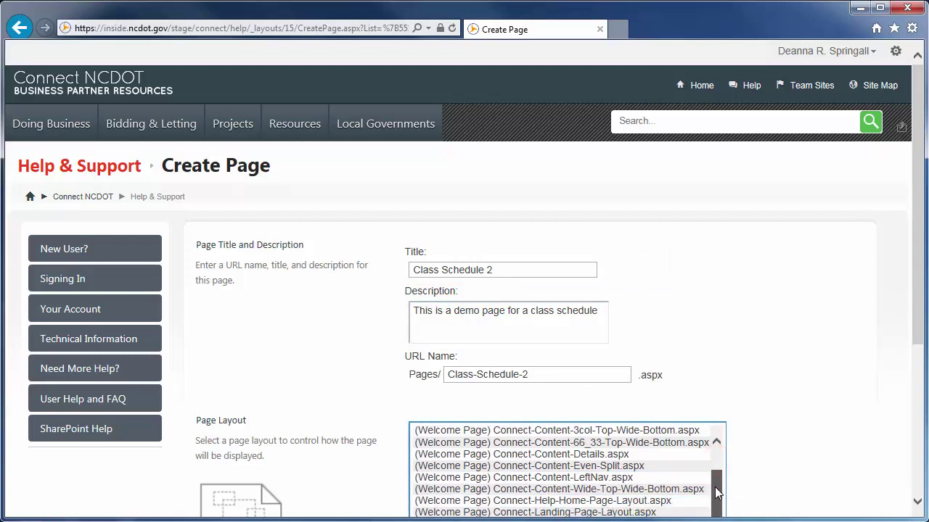
{"action": "left_click", "coordinate": [698, 490]}
{"action": "left_click", "coordinate": [697, 490]}
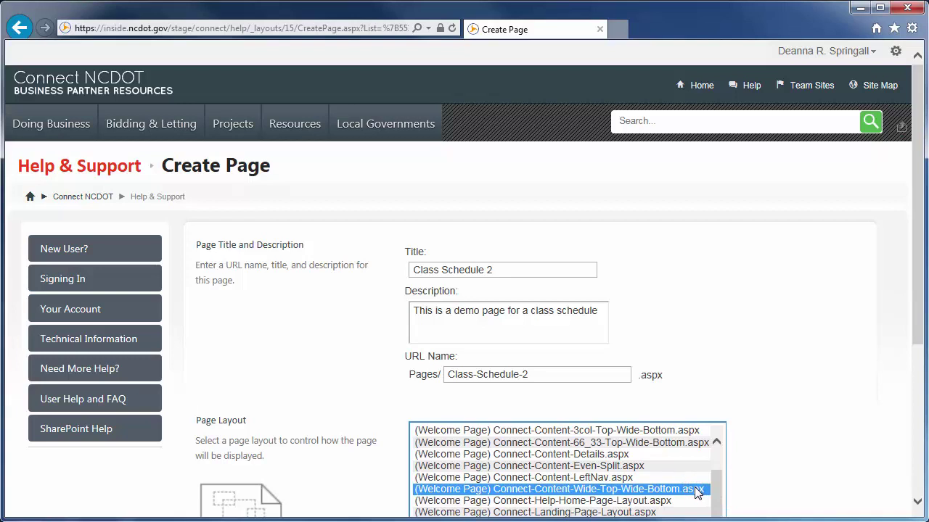
{"action": "left_click", "coordinate": [918, 331]}
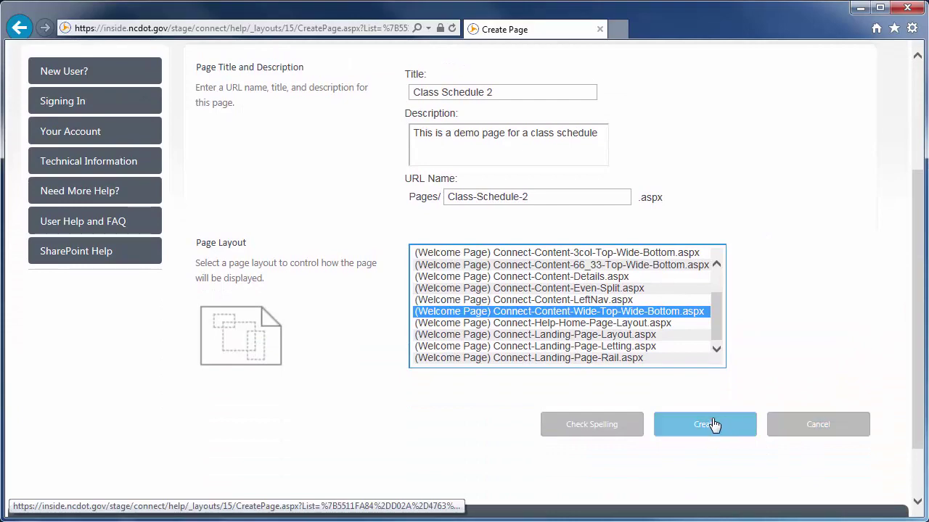
{"action": "left_click", "coordinate": [710, 425]}
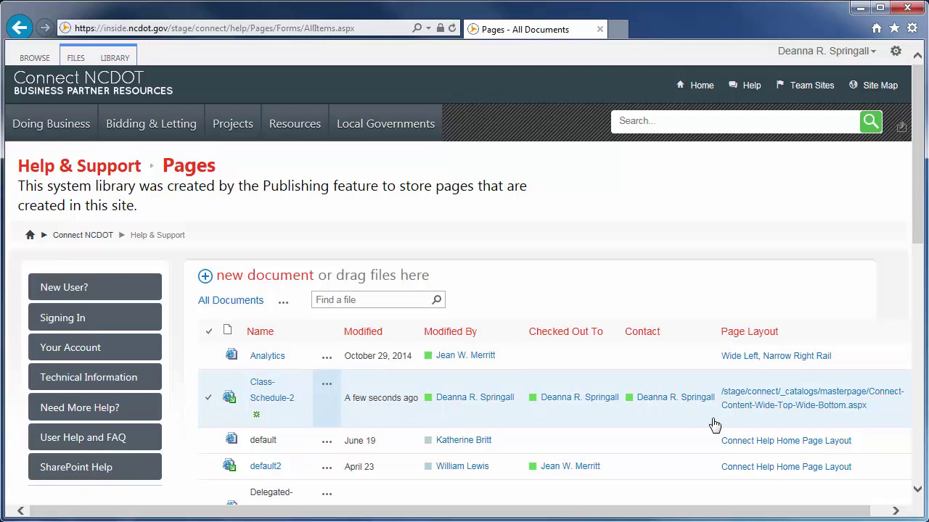
Check in Class-Schedule-2 as a 1.0 major version with comment 'Created the demo page'
{"action": "left_click", "coordinate": [331, 390]}
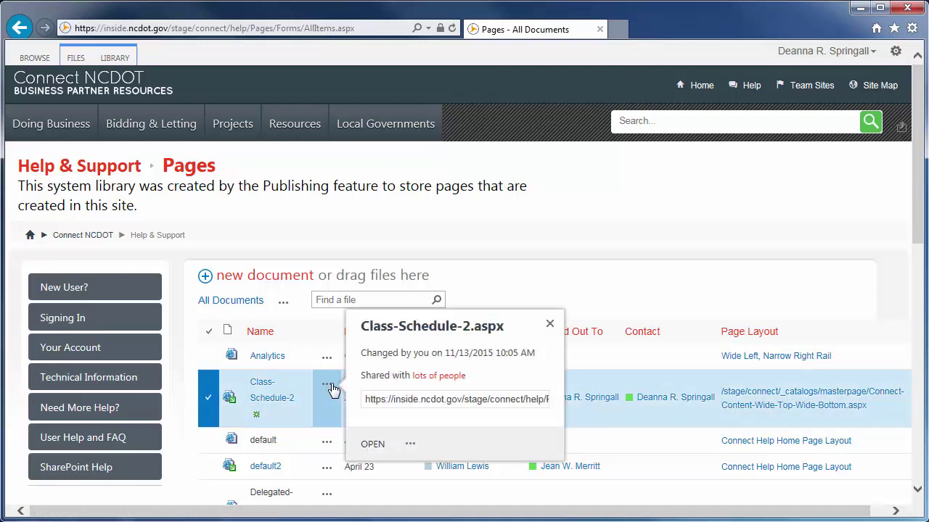
{"action": "left_click", "coordinate": [410, 444]}
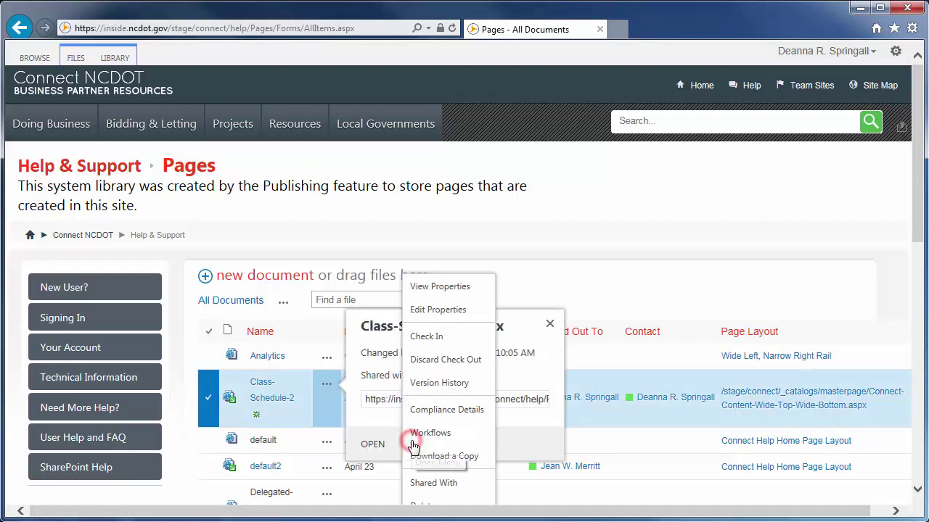
{"action": "left_click", "coordinate": [426, 337]}
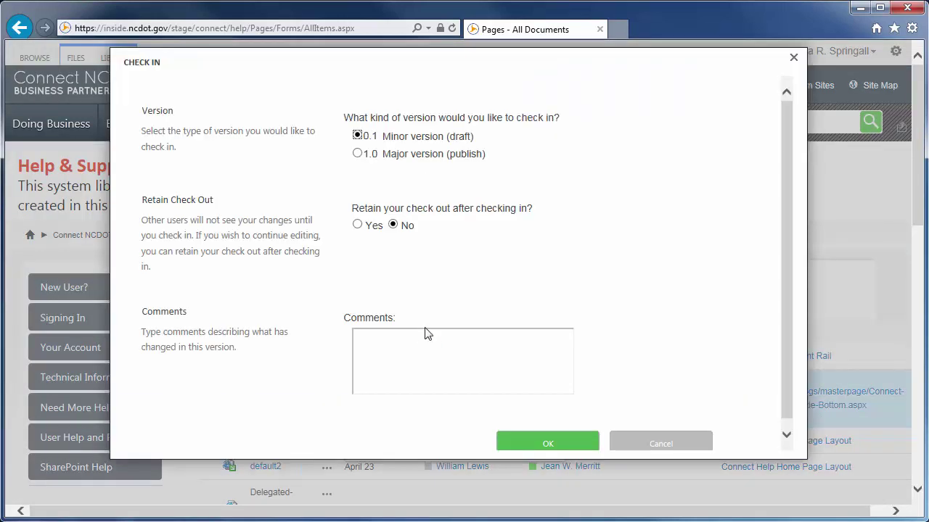
{"action": "left_click", "coordinate": [357, 154]}
{"action": "left_click", "coordinate": [376, 344]}
{"action": "type", "text": "Created the demo page"}
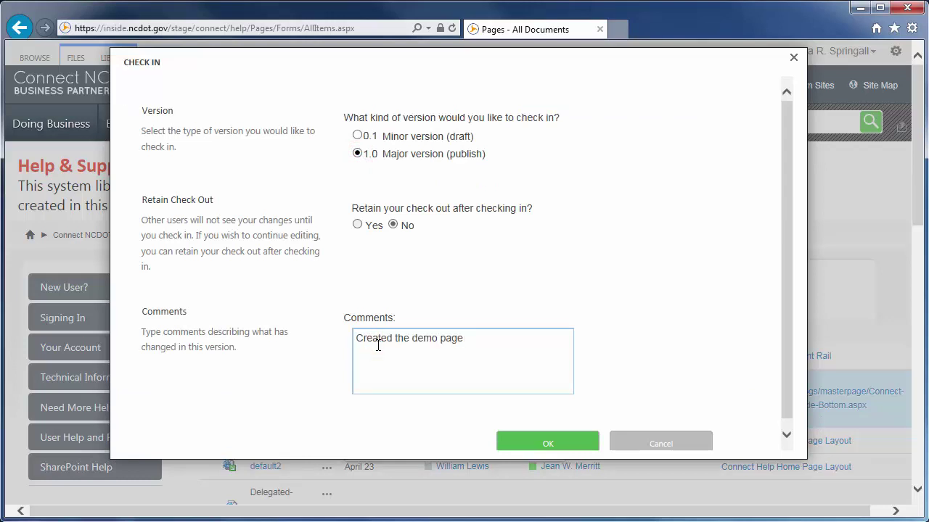
{"action": "left_click", "coordinate": [544, 444]}
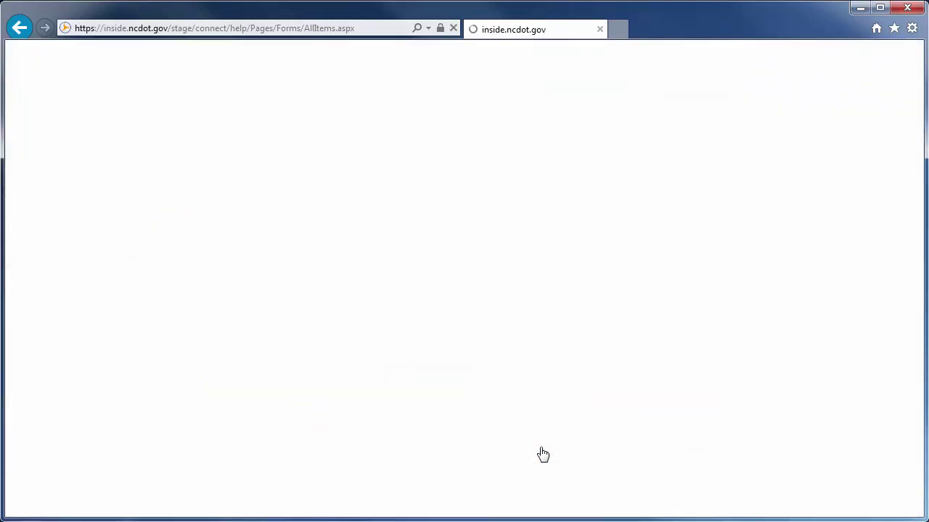
Open the Class-Schedule-2 page from the Help & Support Pages library
{"action": "left_click", "coordinate": [269, 403]}
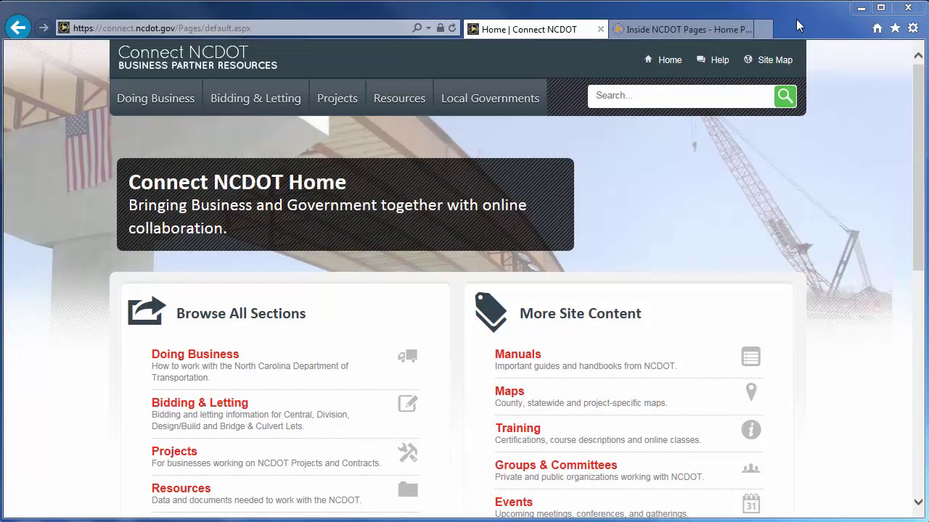
View the Connect NCDOT SharePoint Help page, then switch to the Inside NCDOT browser tab
{"action": "left_click", "coordinate": [726, 61]}
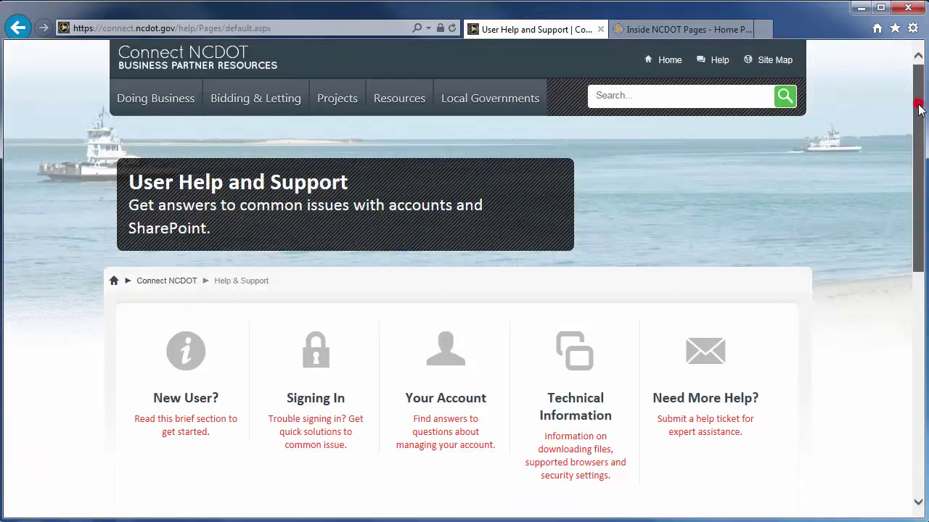
{"action": "left_click_drag", "start_coordinate": [918, 108], "coordinate": [919, 249]}
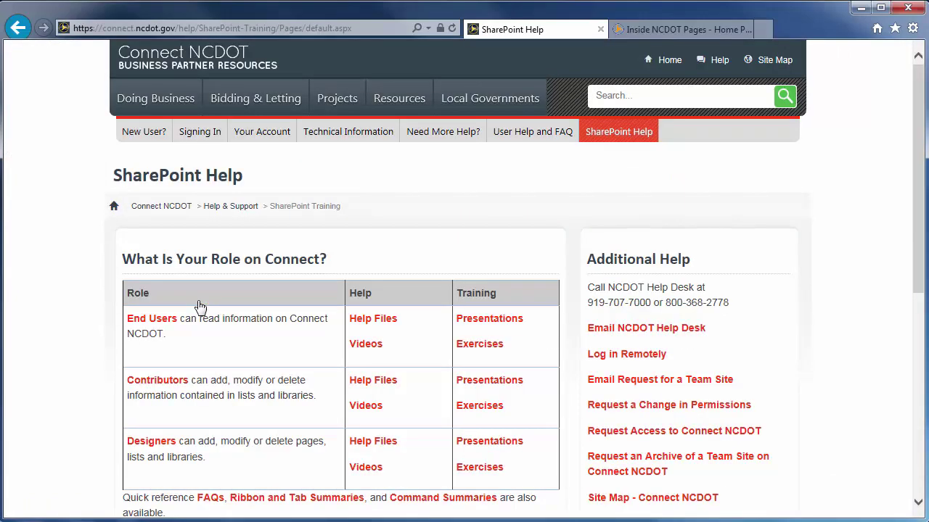
{"action": "left_click", "coordinate": [661, 29]}
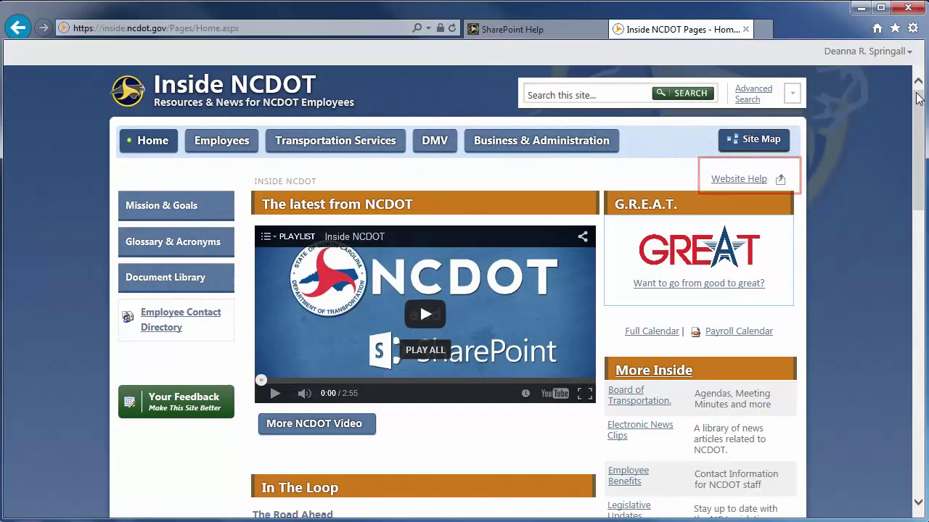
Scroll the Inside NCDOT home page down to the Get Help footer with Website Help
{"action": "left_click_drag", "start_coordinate": [920, 98], "coordinate": [923, 381]}
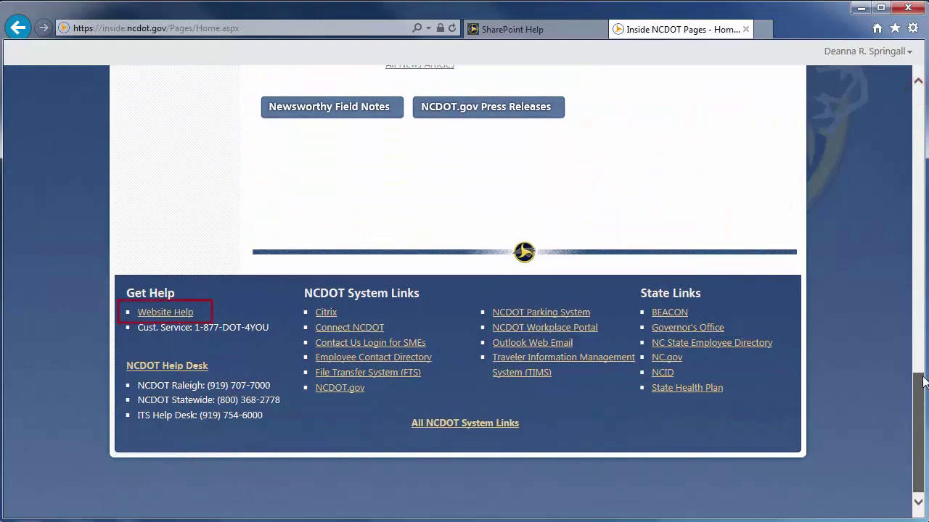